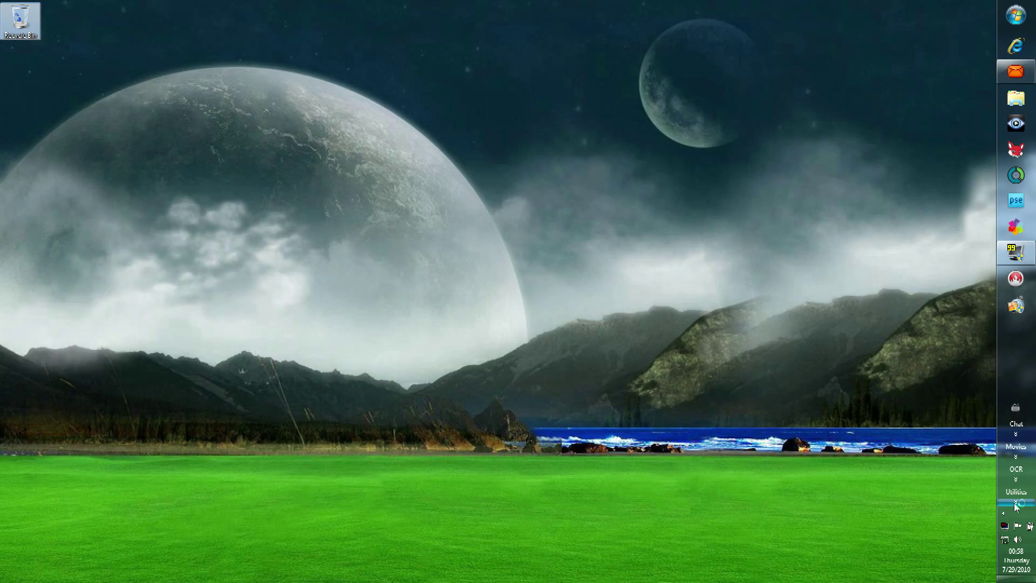
- Magnify the screen and inspect the Utilities, OCR and Movies toolbars' program lists
key("super+plus")
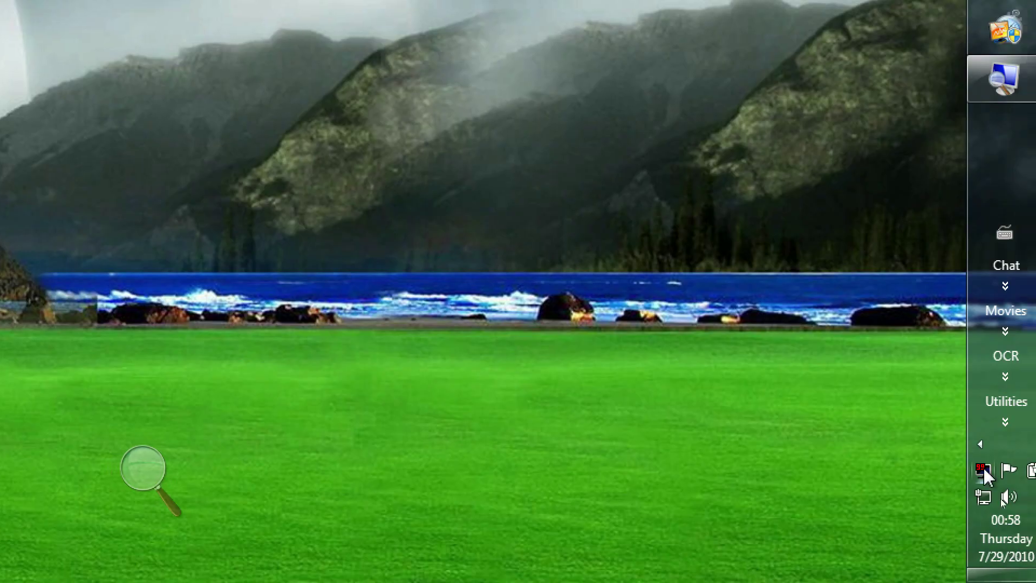
left_click(1014, 421)
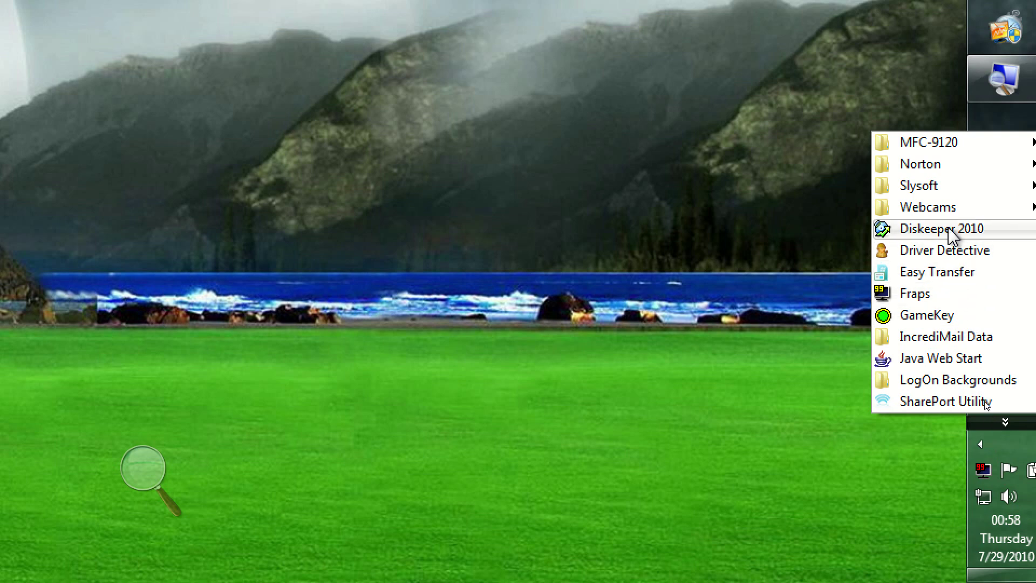
mouse_move(924, 210)
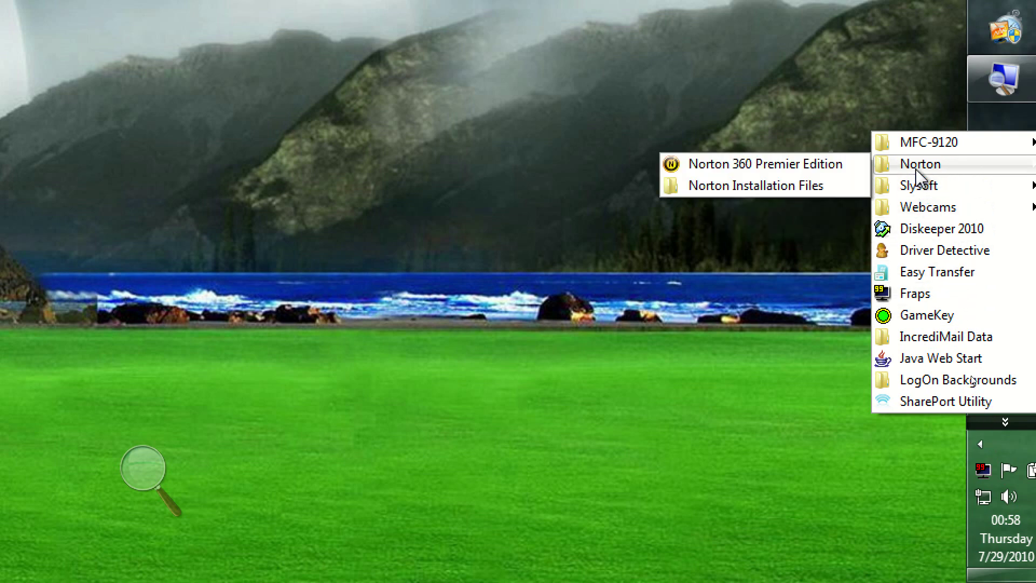
mouse_move(920, 153)
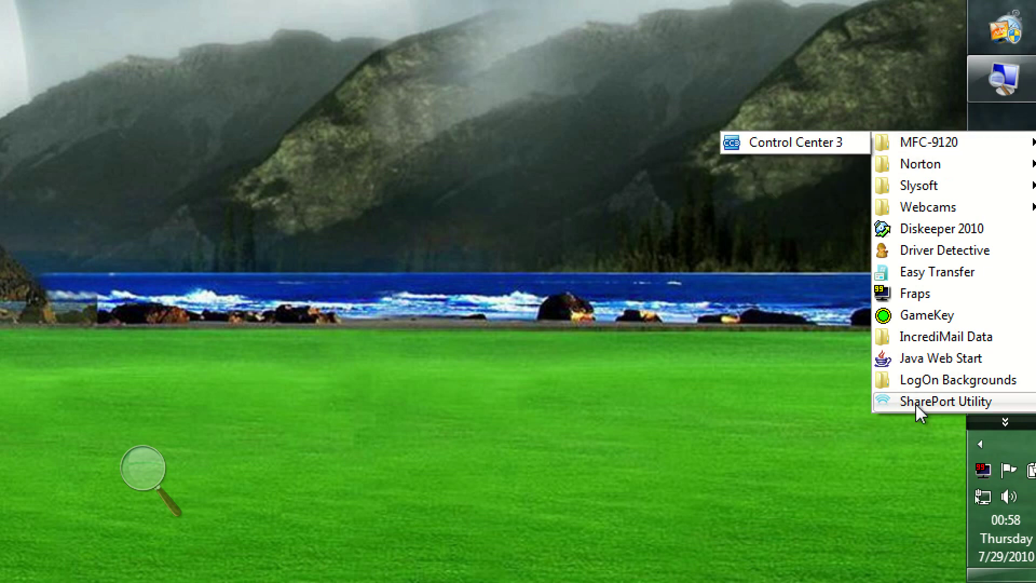
left_click(867, 453)
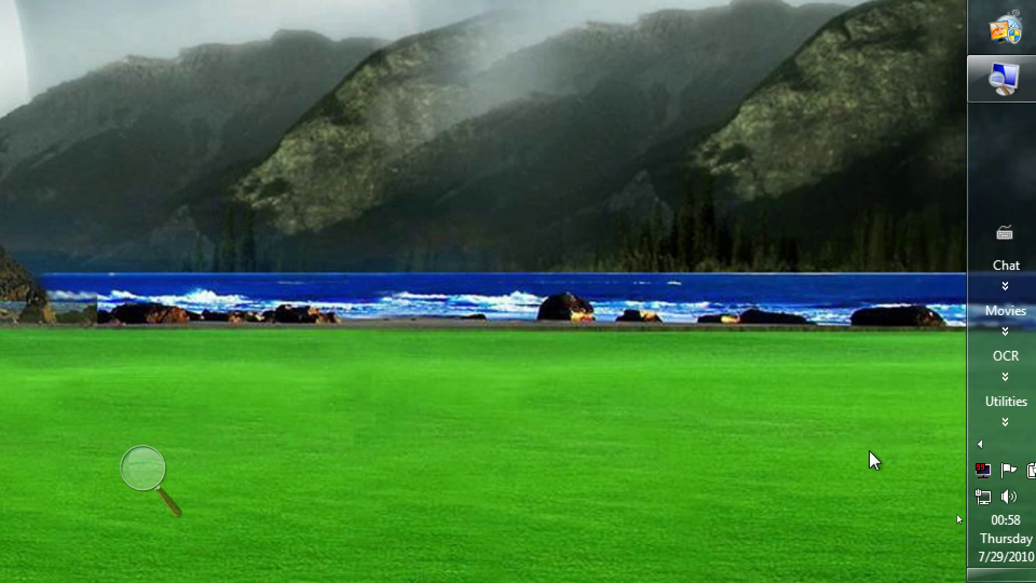
left_click(997, 395)
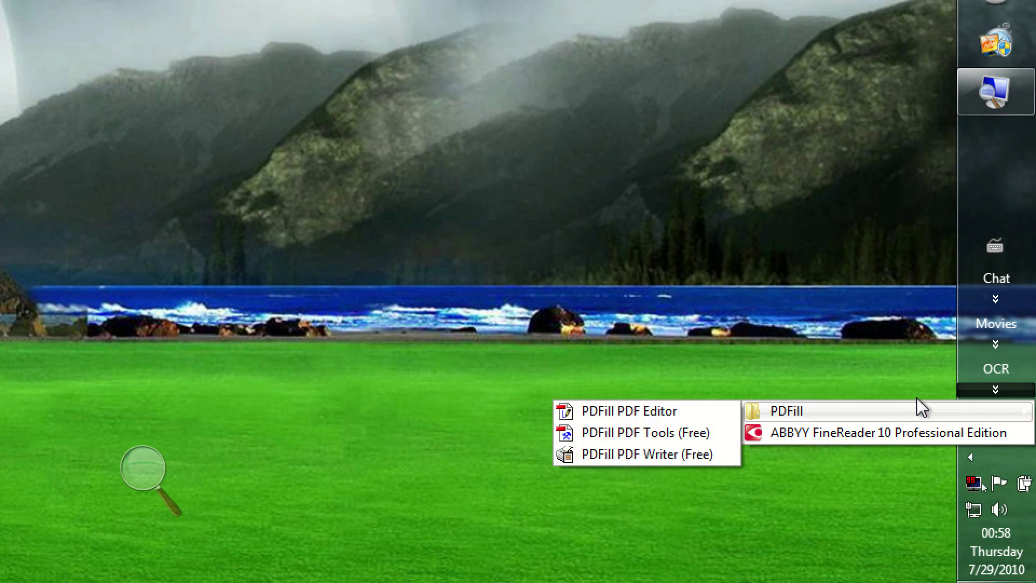
left_click(995, 342)
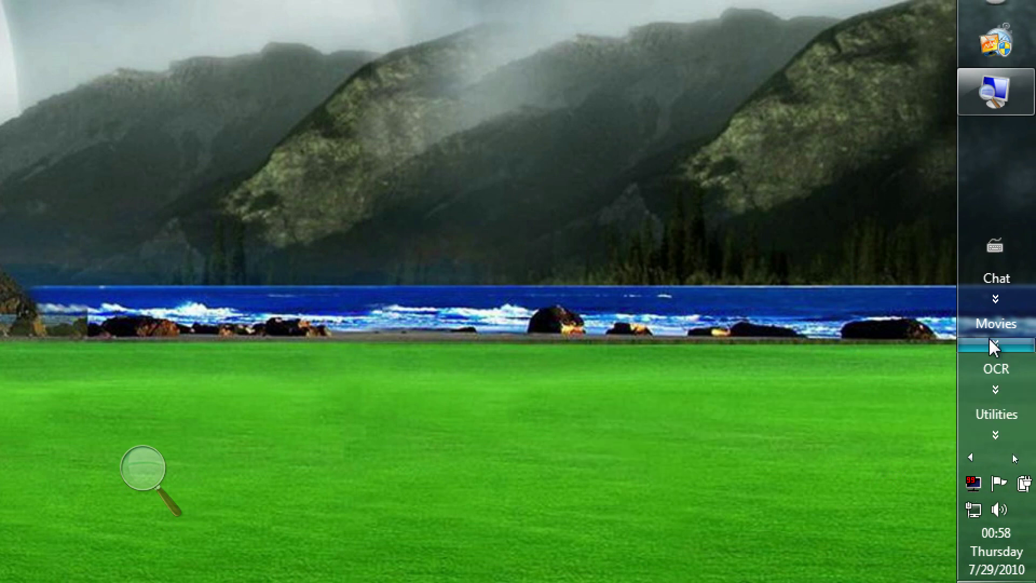
left_click(995, 342)
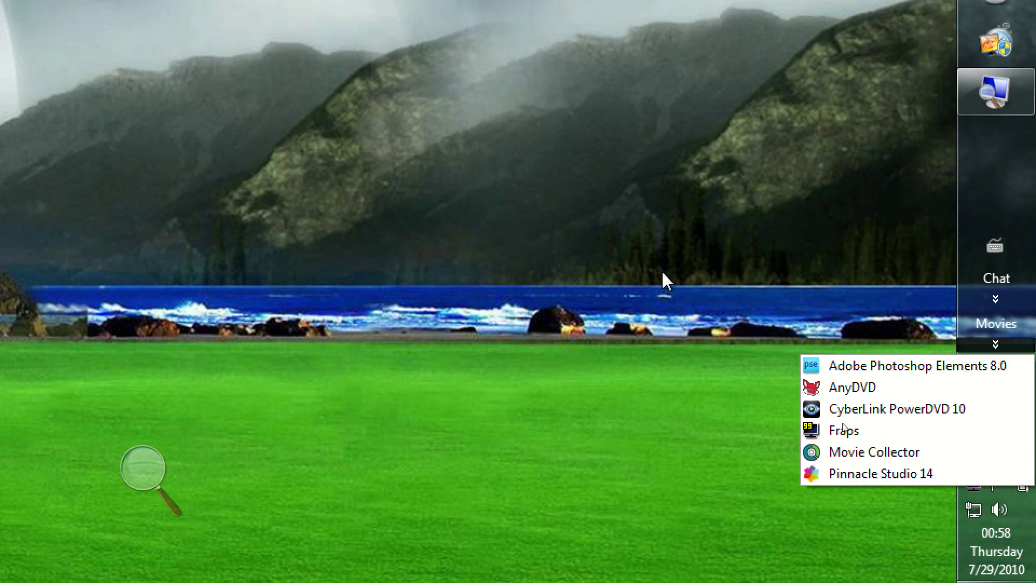
left_click(649, 287)
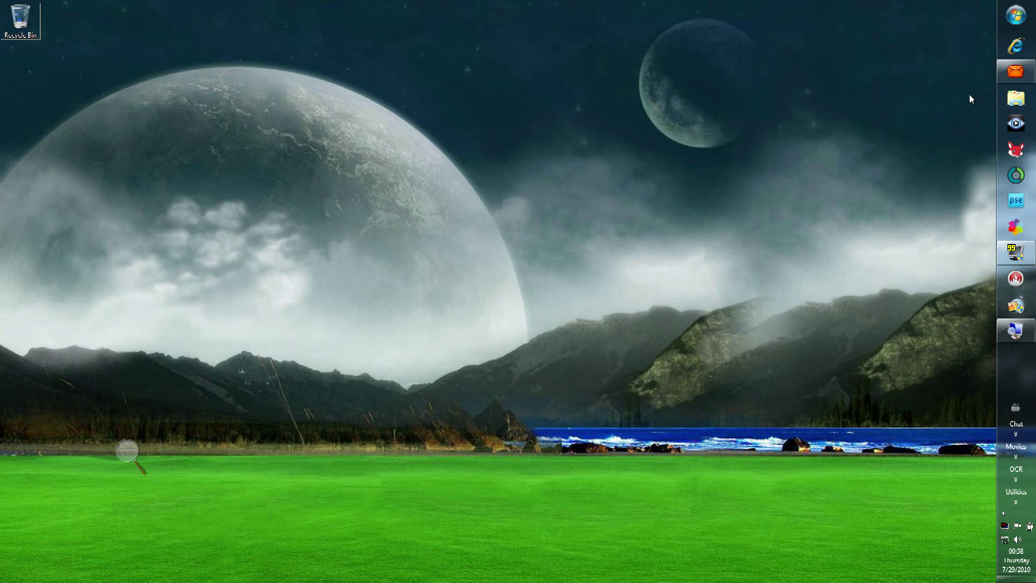
- Open the Toolbars folder from the Start menu's Documents library
left_click(1016, 16)
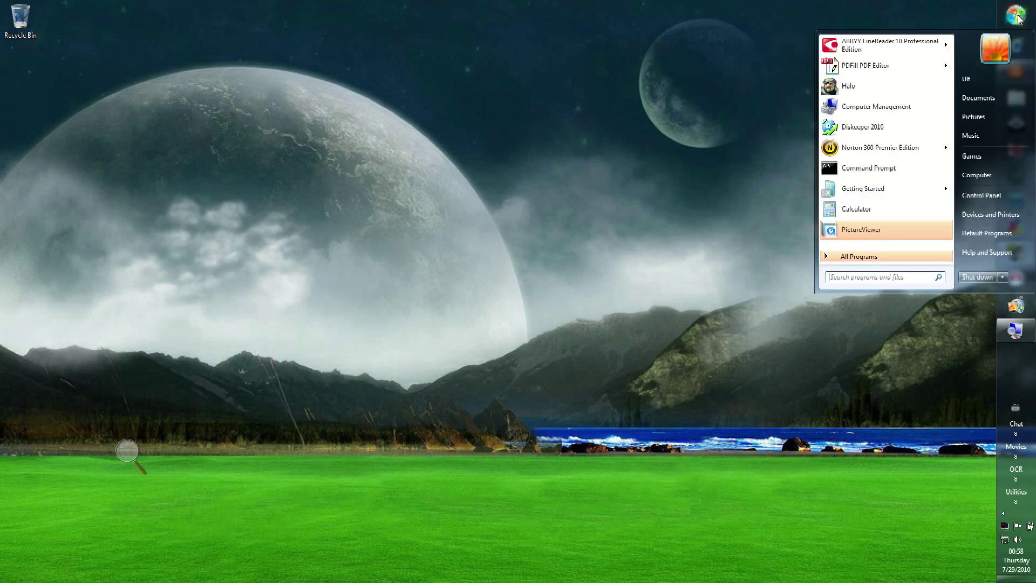
left_click(981, 100)
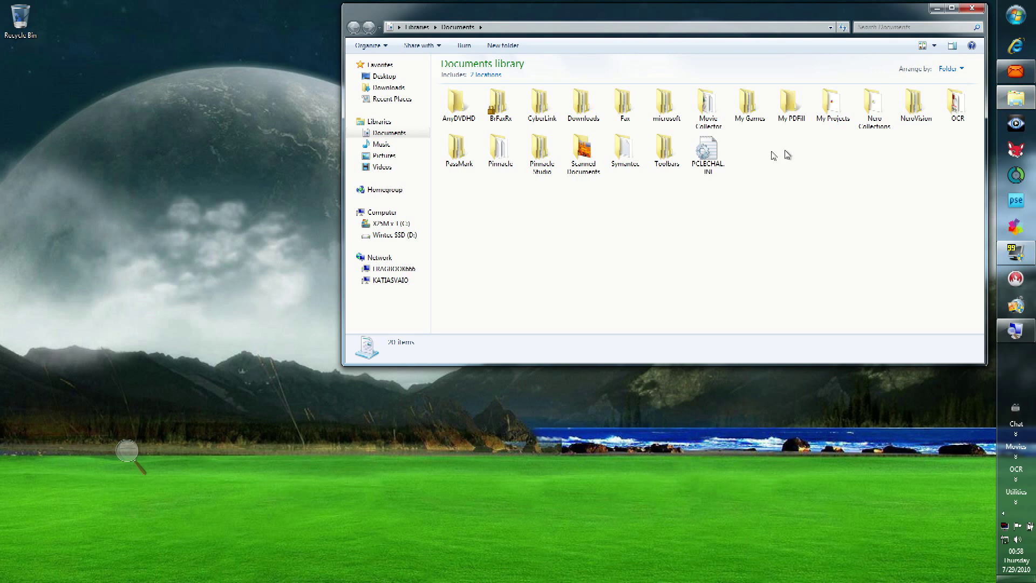
left_click(666, 150)
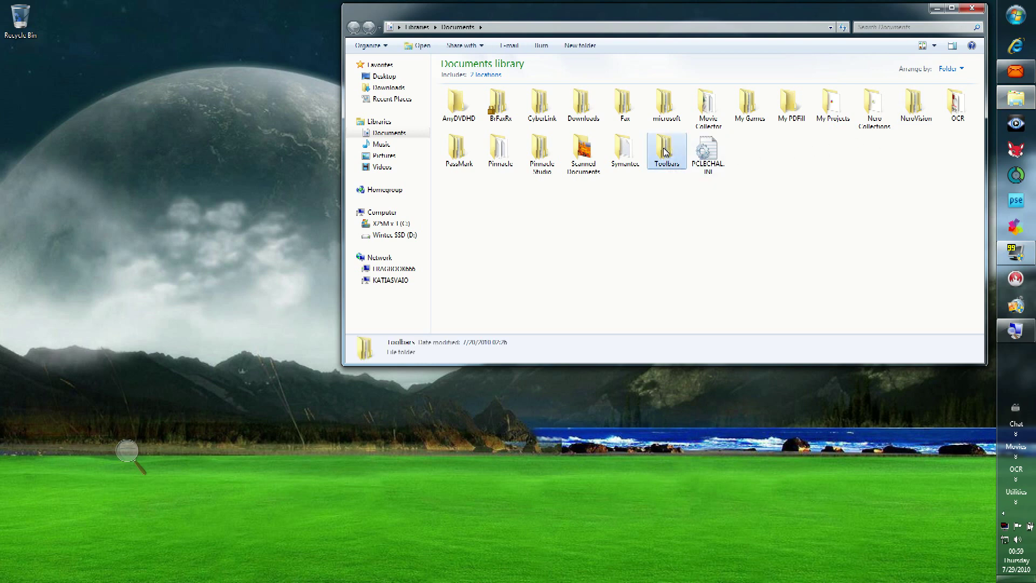
double_click(666, 152)
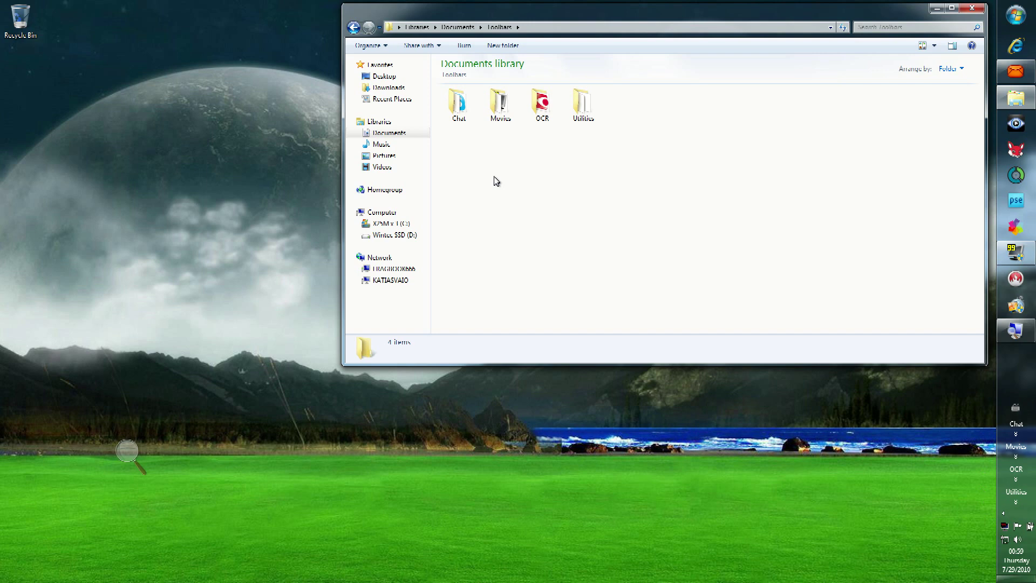
- Look inside the Chat and Movies folders, returning to Toolbars after each
double_click(456, 110)
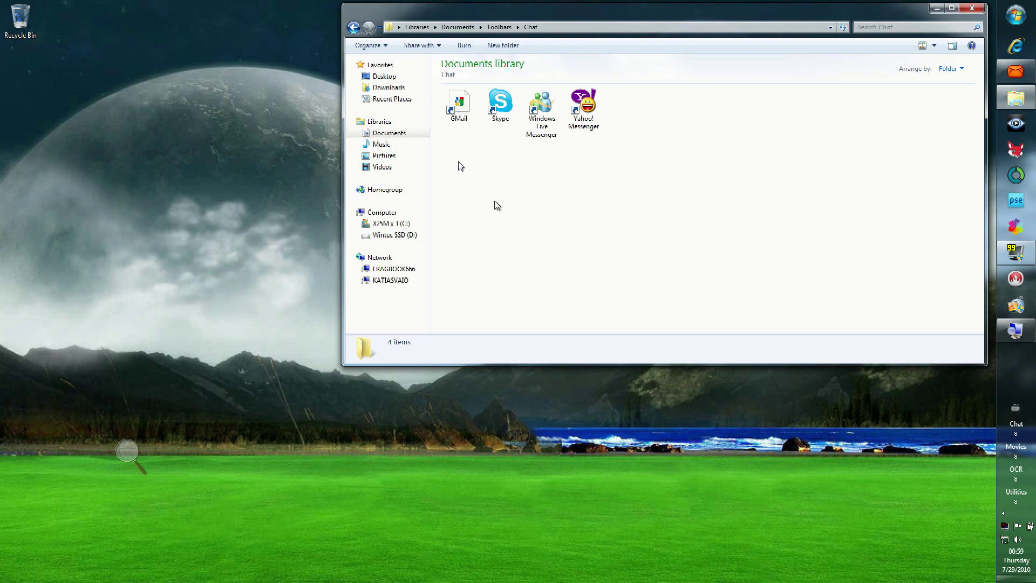
left_click(353, 27)
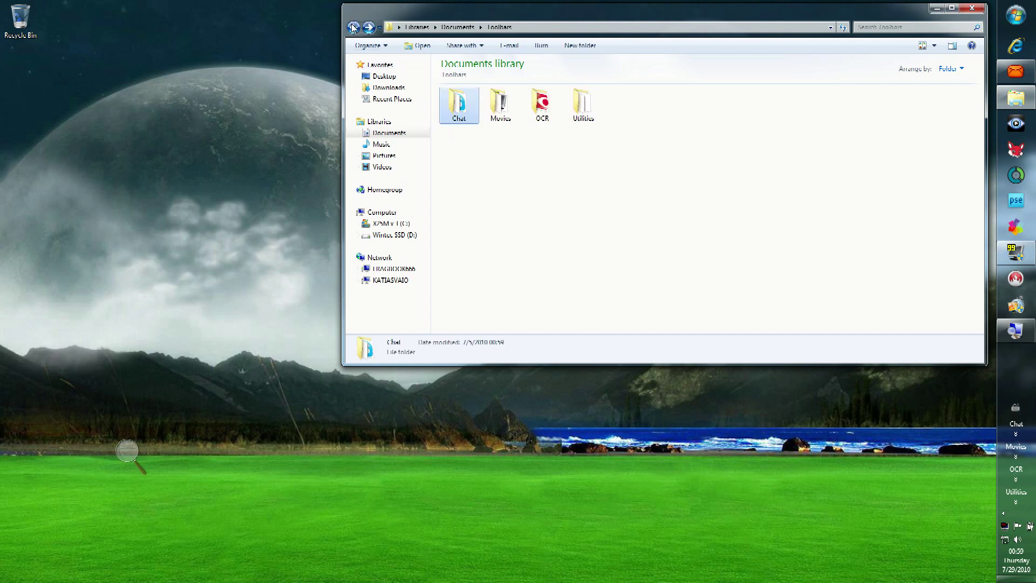
double_click(498, 106)
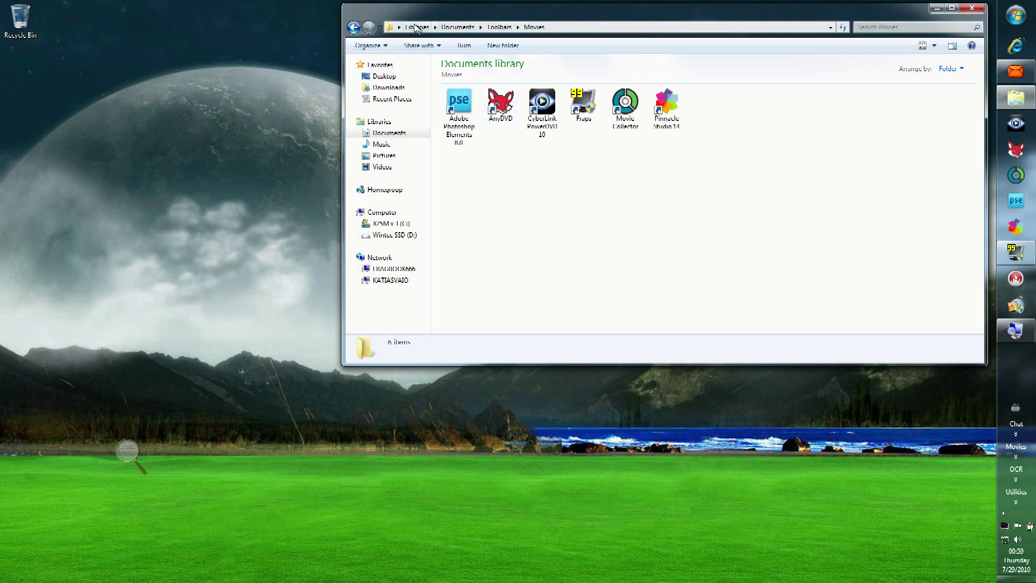
left_click(353, 28)
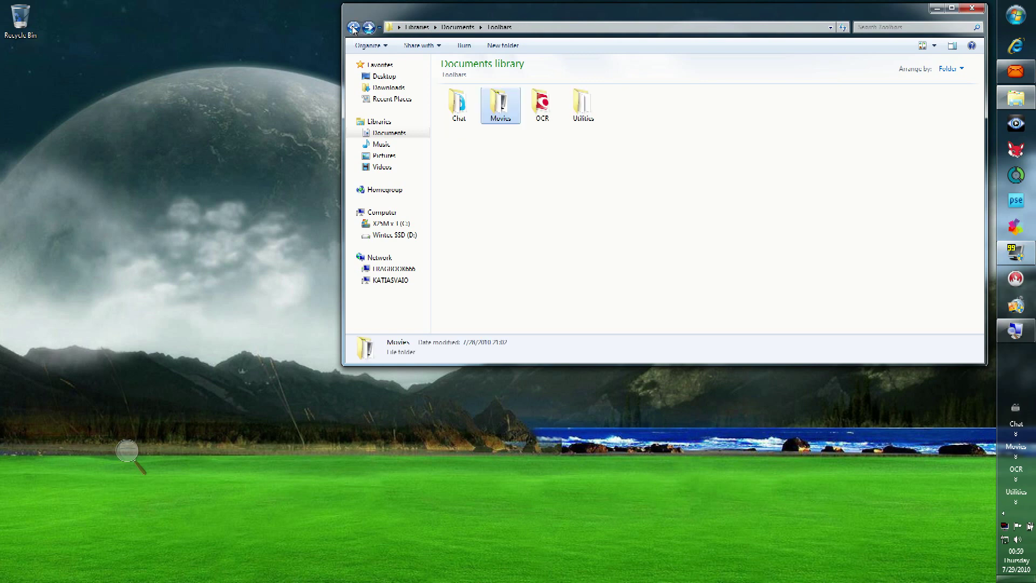
- View the webcam shortcuts in Utilities\Webcams, then close Explorer
left_click(578, 108)
double_click(579, 108)
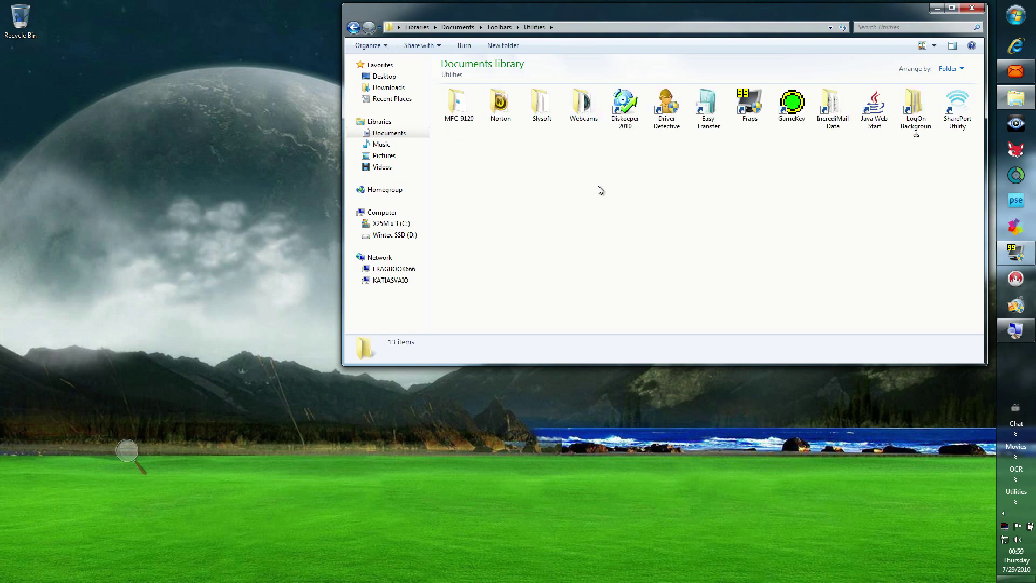
left_click(580, 111)
double_click(580, 111)
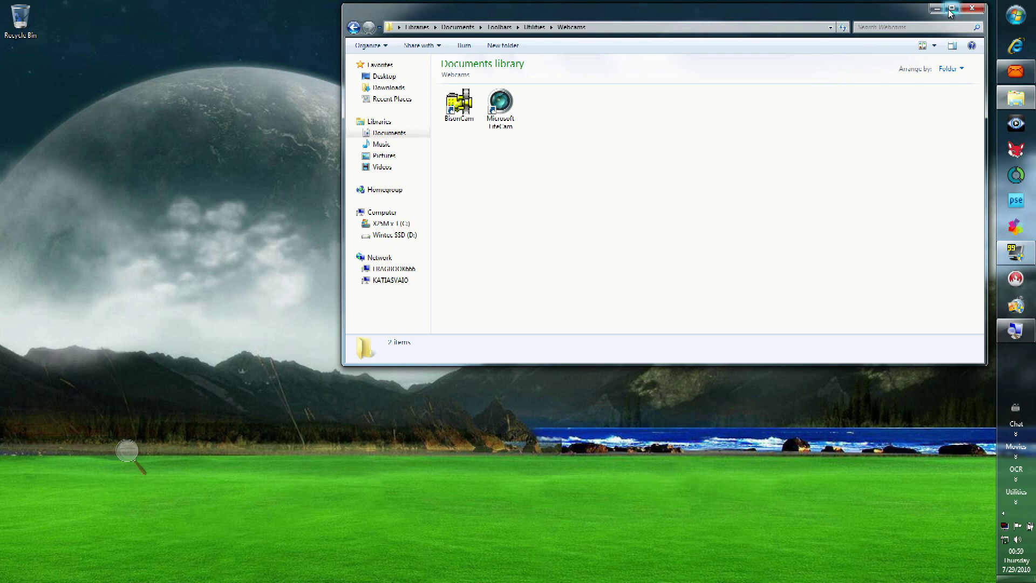
left_click(973, 9)
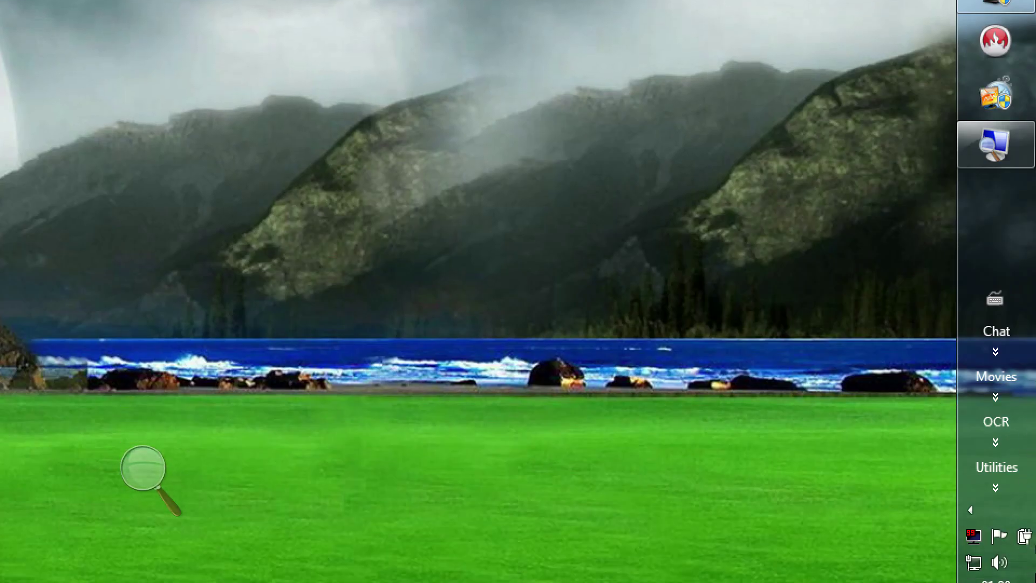
- Uncheck the Utilities, OCR, Movies and Chat toolbars in the taskbar's Toolbars menu
right_click(988, 202)
mouse_move(834, 219)
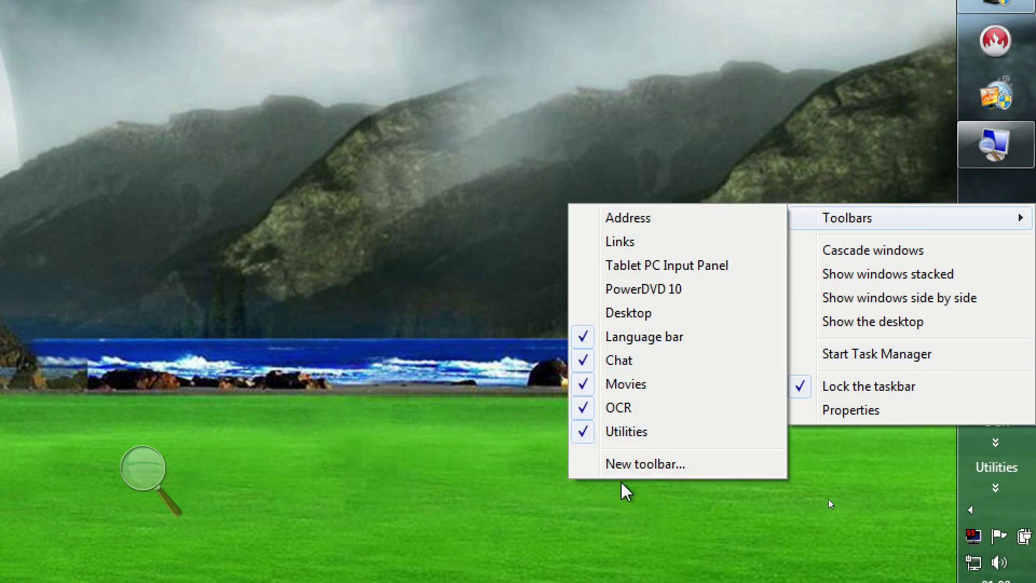
left_click(627, 436)
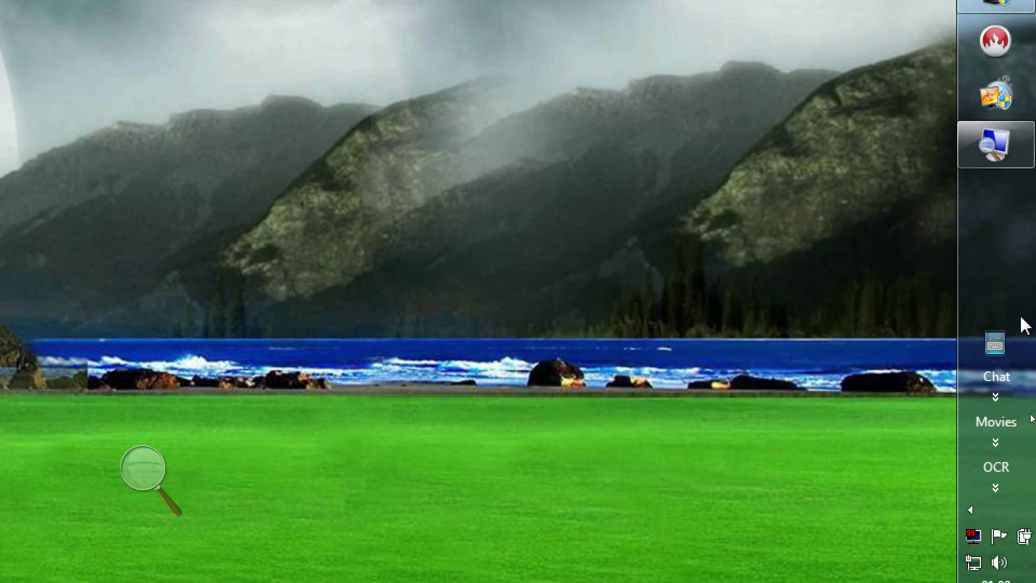
right_click(1011, 236)
mouse_move(846, 246)
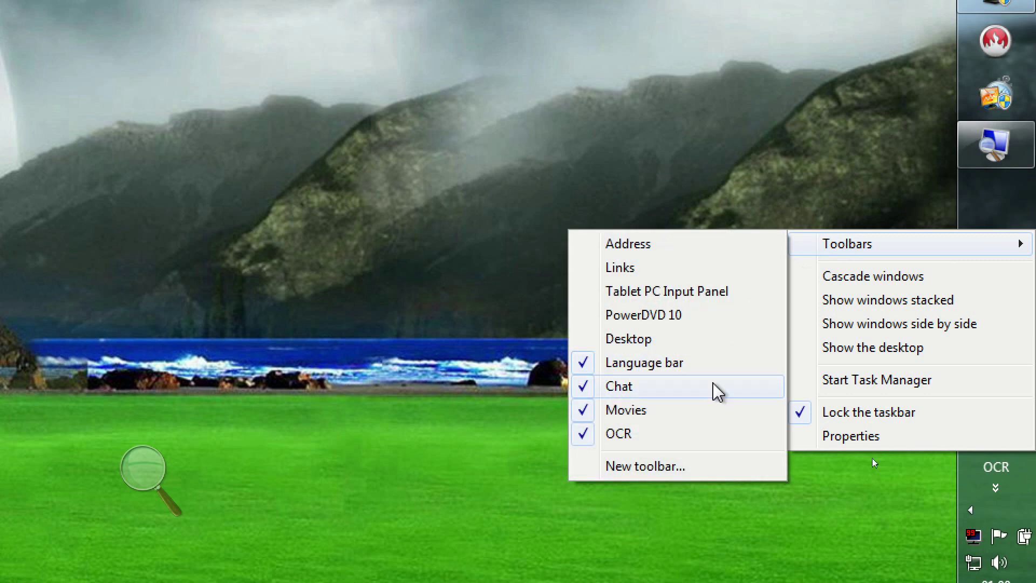
left_click(637, 435)
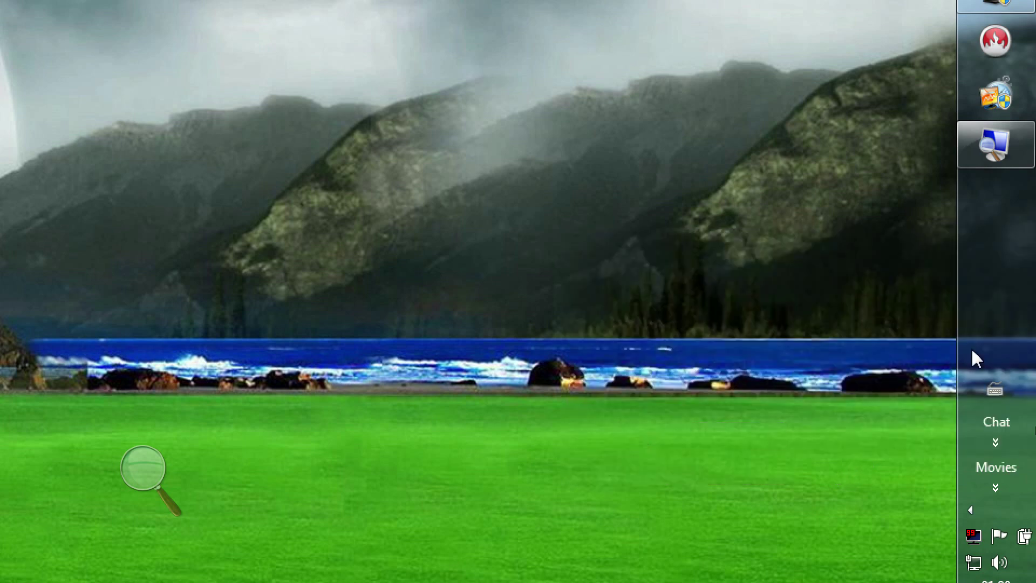
right_click(985, 258)
mouse_move(857, 272)
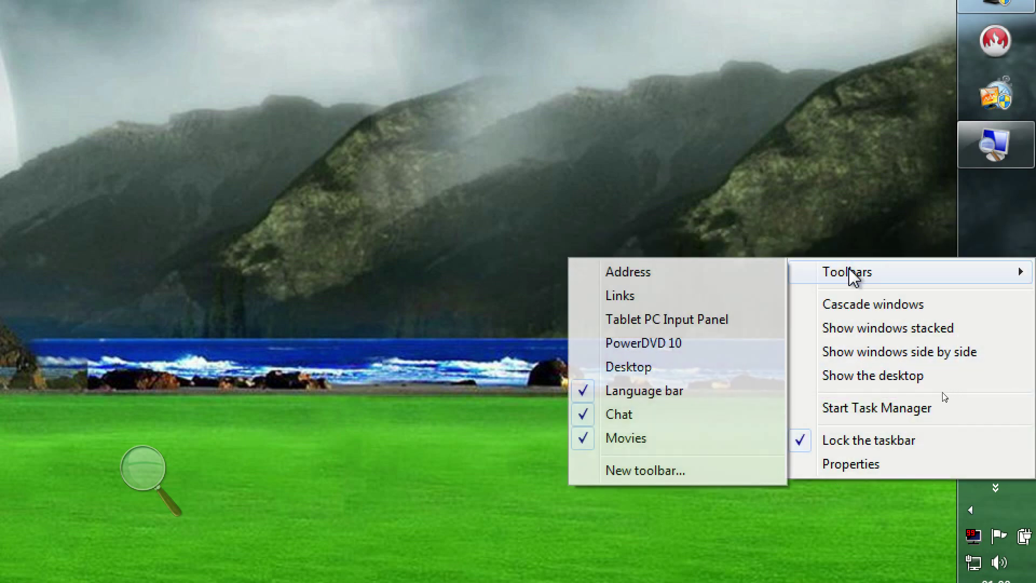
left_click(637, 438)
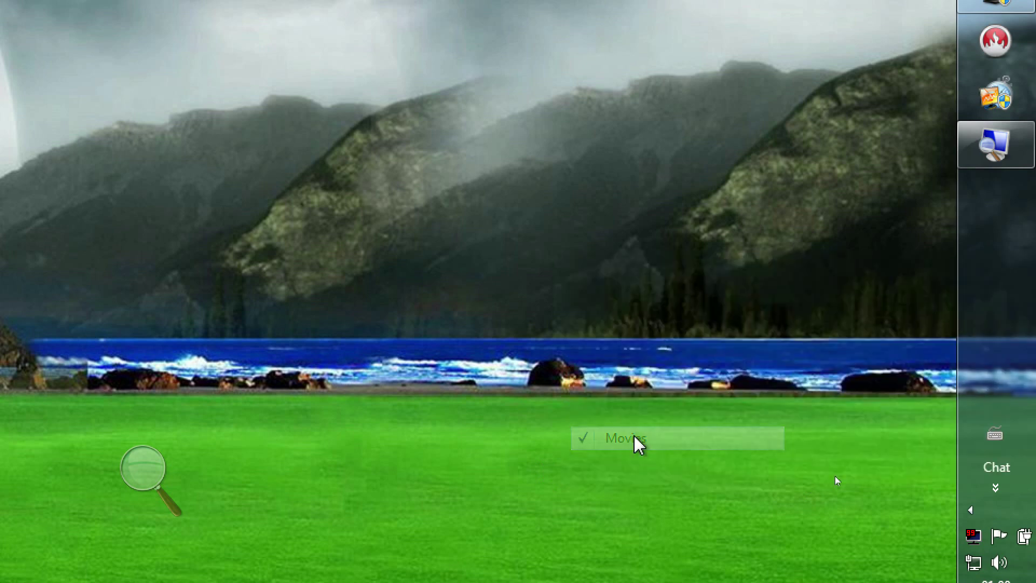
right_click(990, 249)
mouse_move(848, 270)
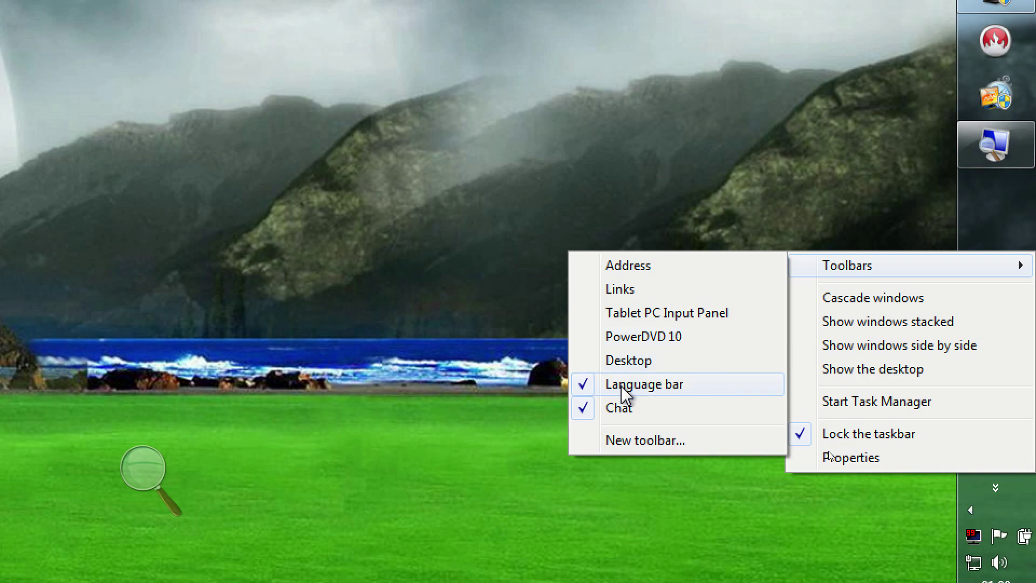
left_click(621, 409)
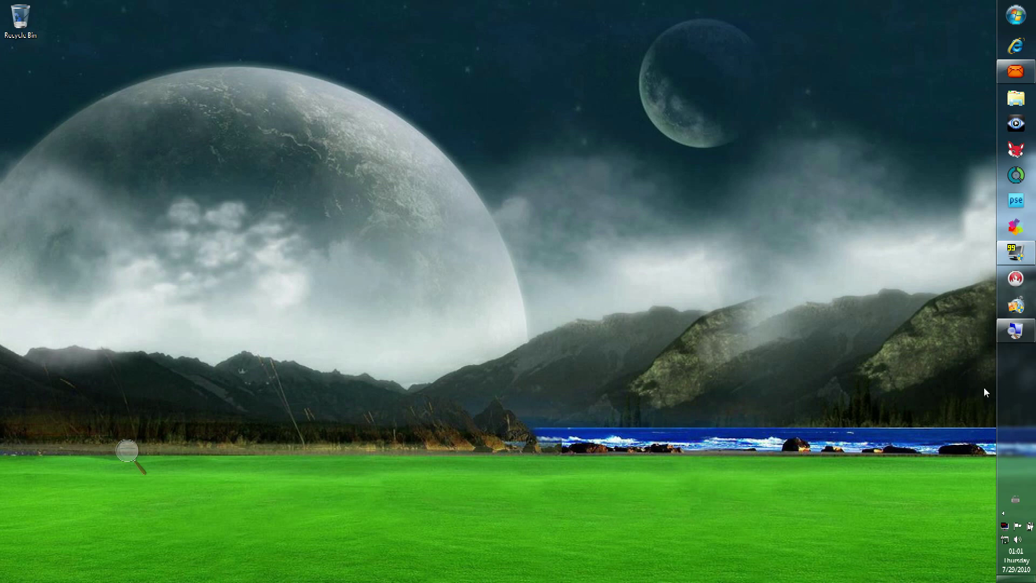
- Right-click an empty spot on the vertical taskbar to show its context menu
right_click(1015, 373)
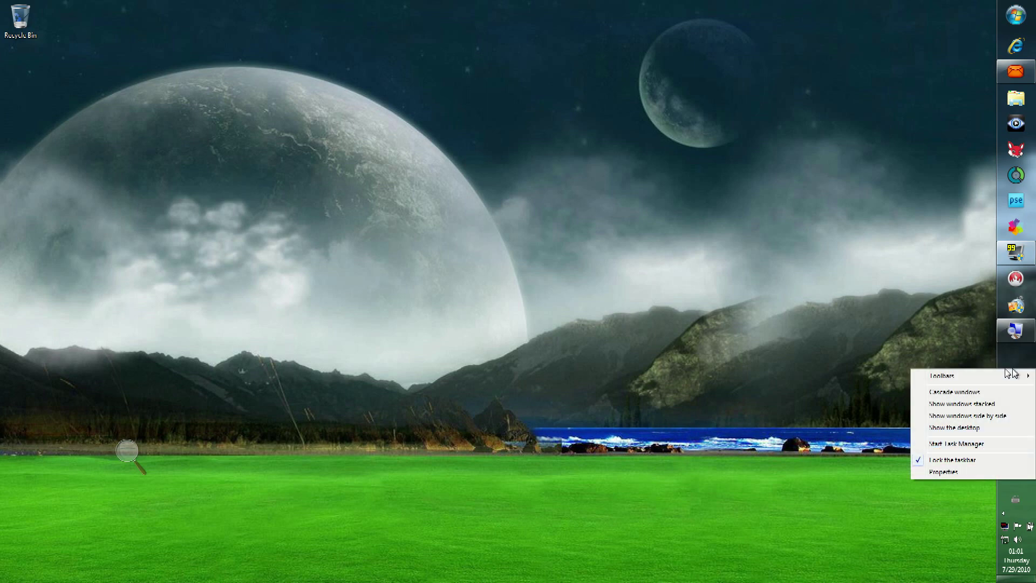
- Create a new toolbar from the Documents\Toolbars\Chat folder and preview its items
mouse_move(981, 380)
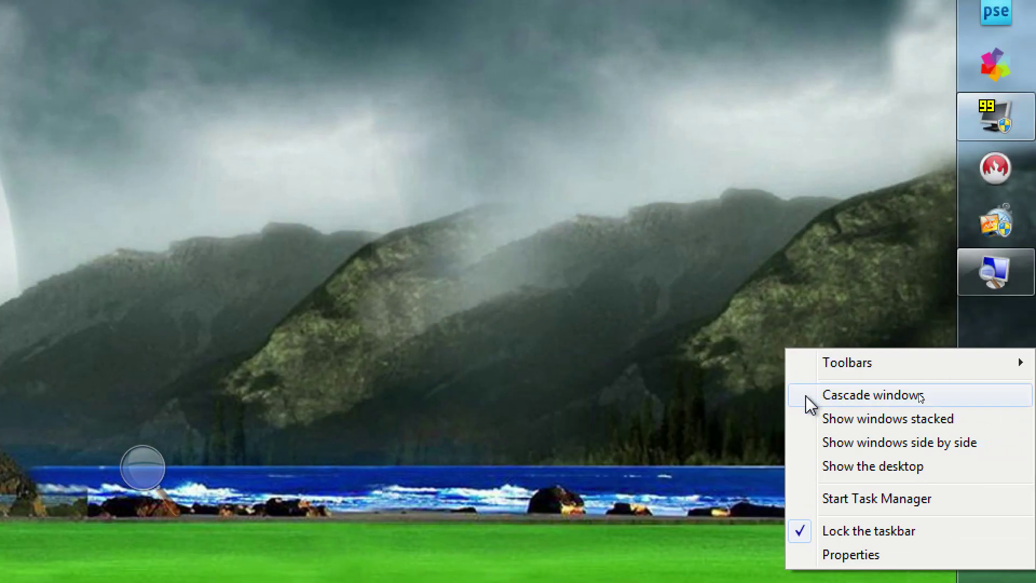
mouse_move(920, 375)
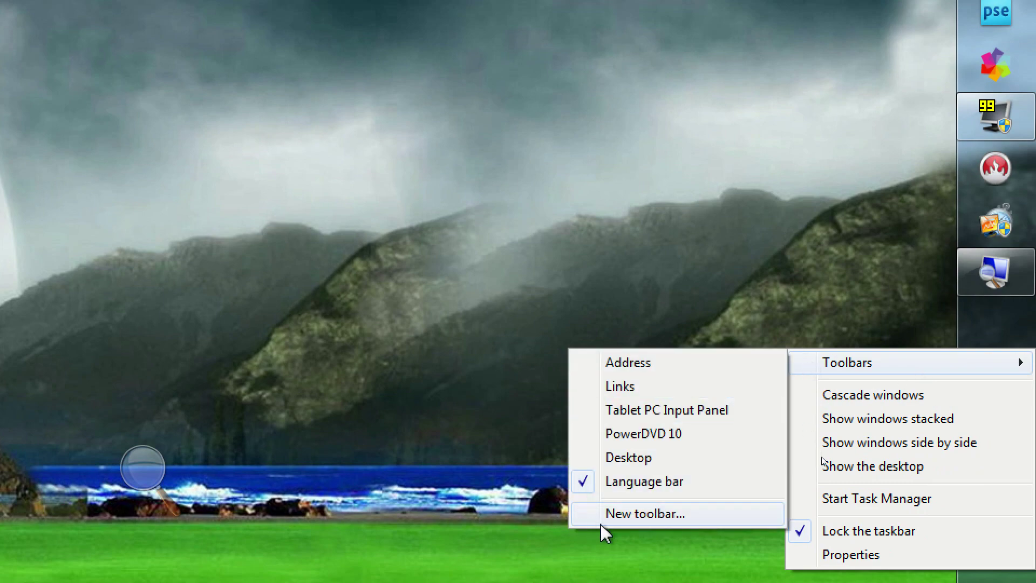
left_click(620, 513)
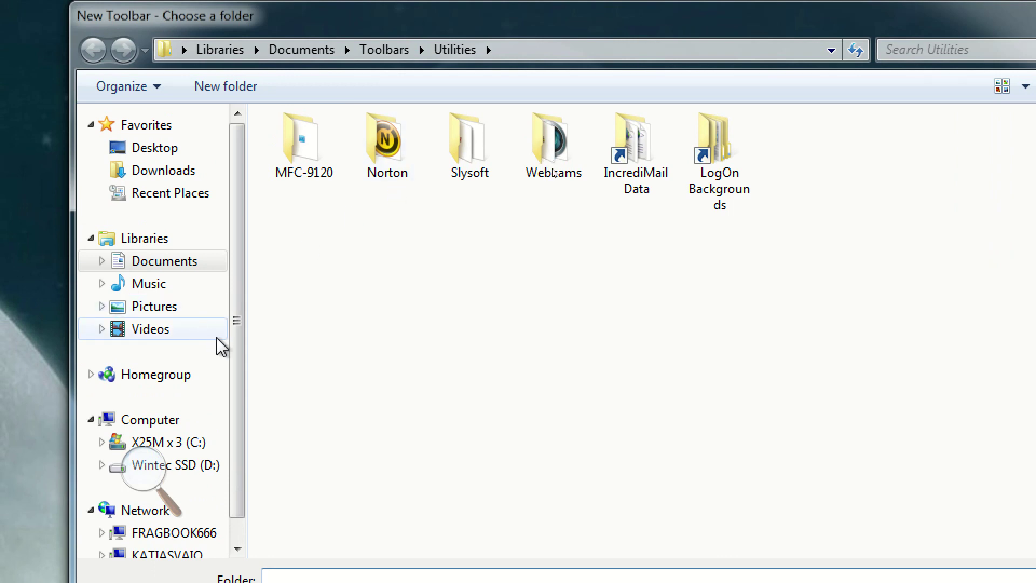
left_click(163, 262)
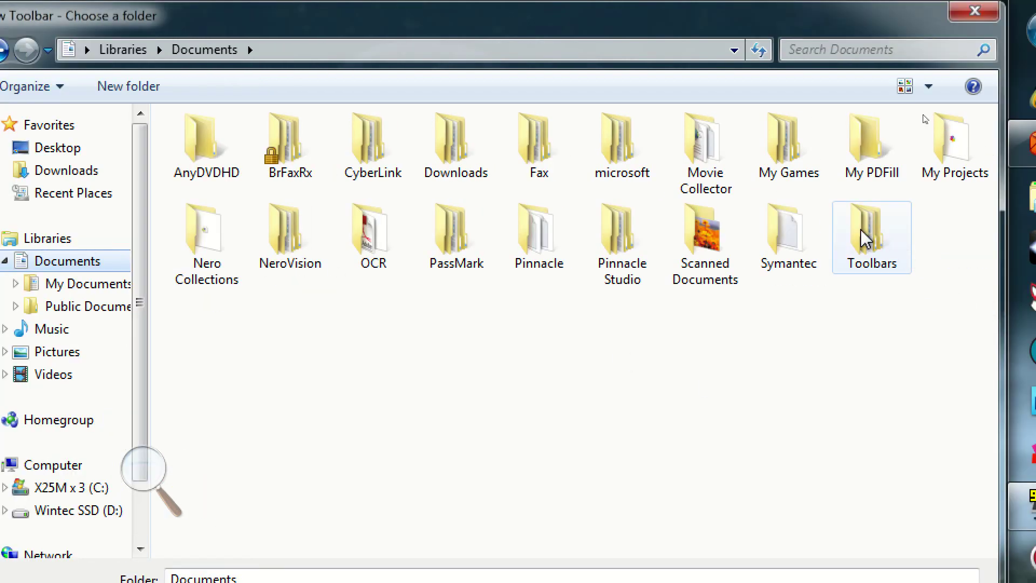
left_click(961, 229)
double_click(864, 229)
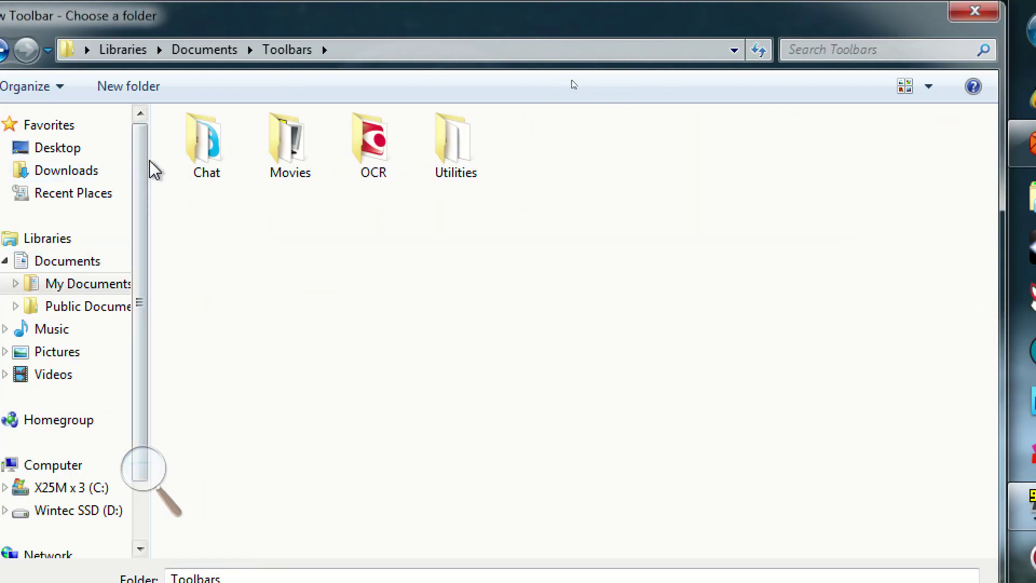
left_click(209, 149)
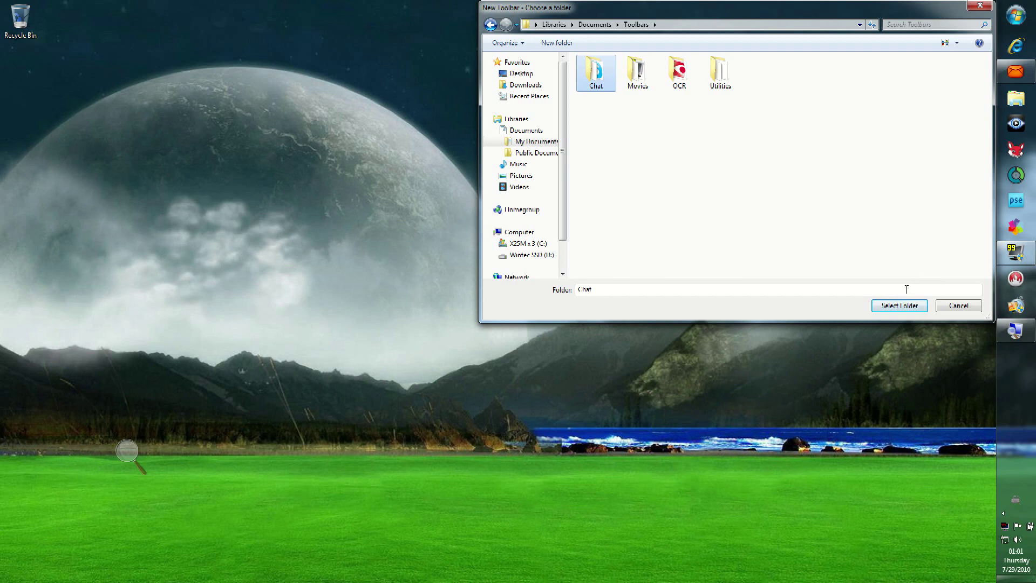
left_click(899, 306)
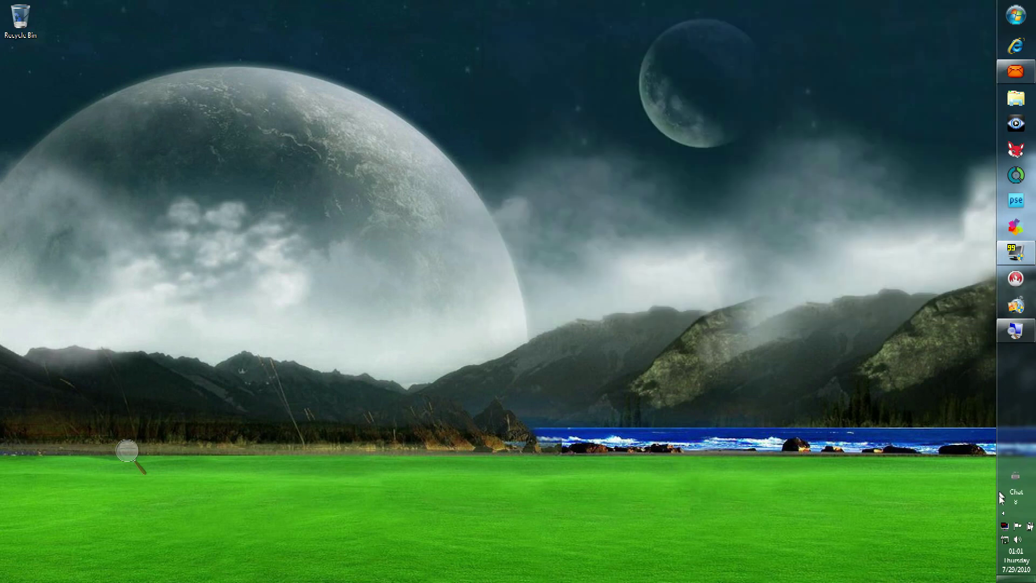
left_click(1013, 504)
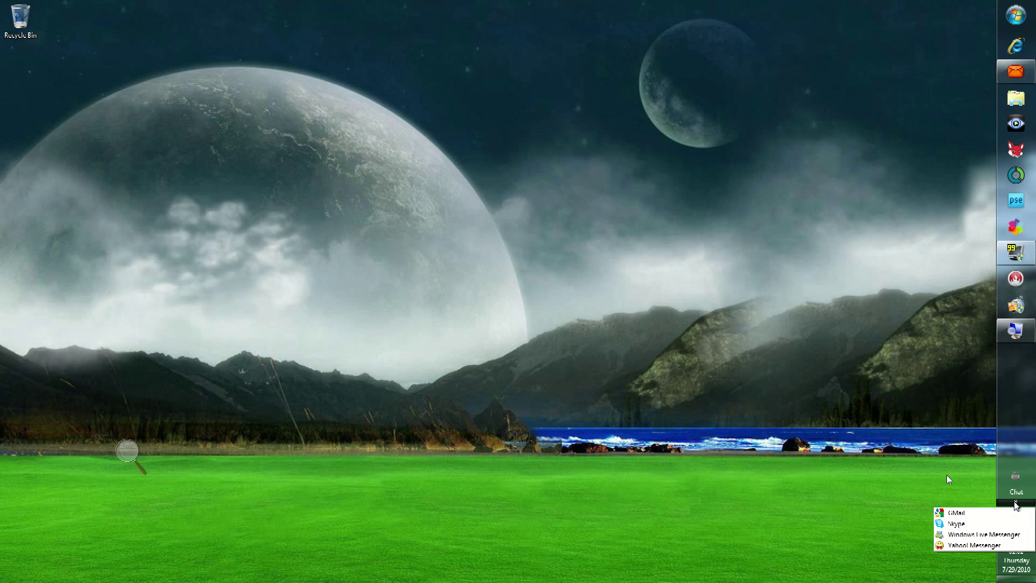
left_click(922, 426)
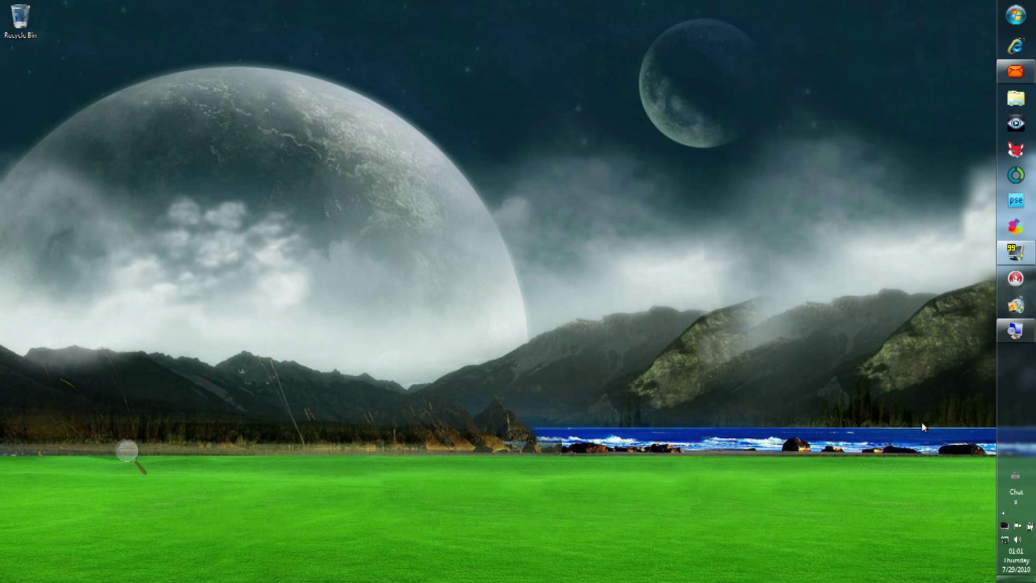
- Create a new toolbar from the Documents\Toolbars\Movies folder and preview its items
right_click(1015, 400)
mouse_move(974, 409)
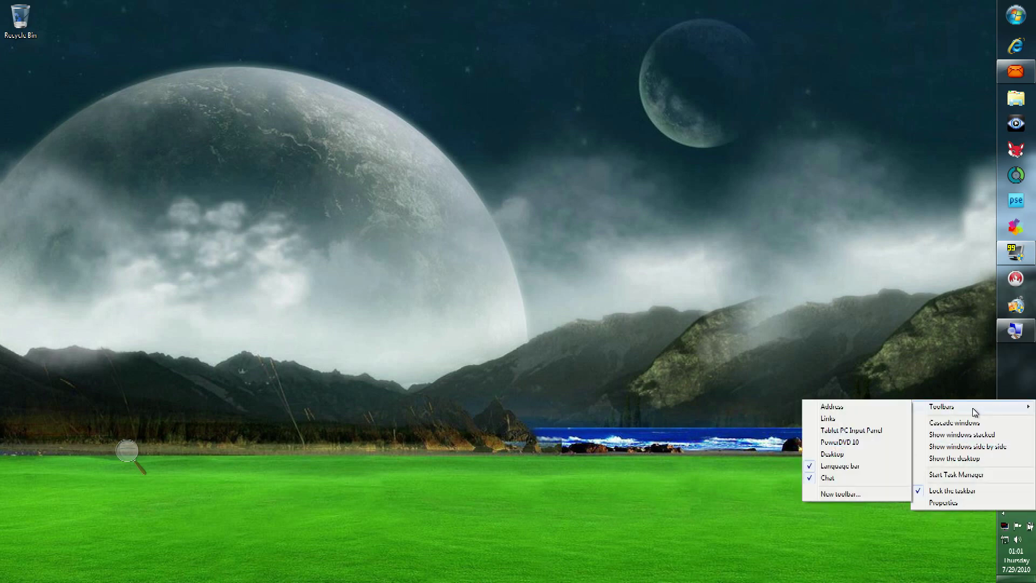
left_click(845, 494)
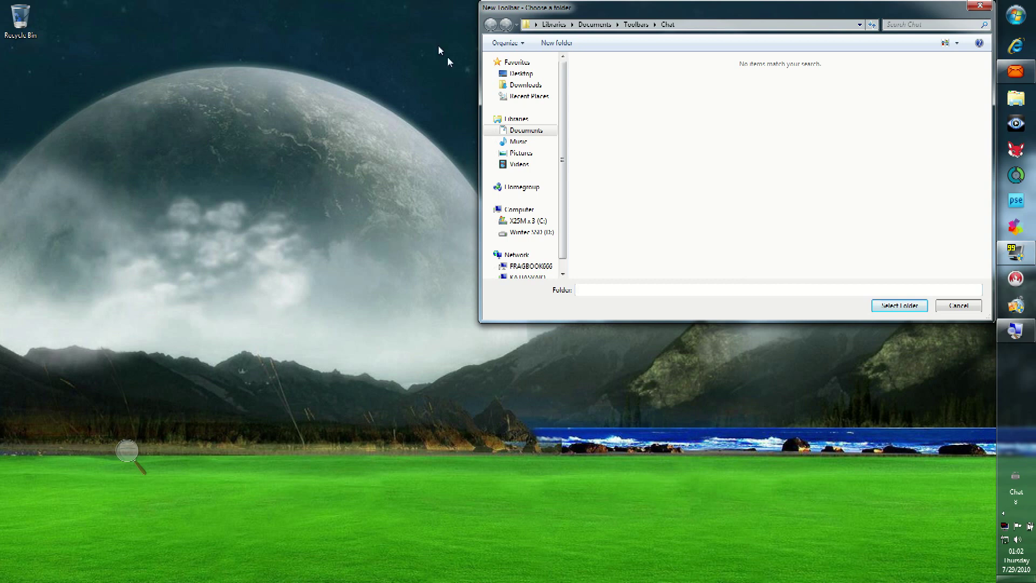
left_click(536, 131)
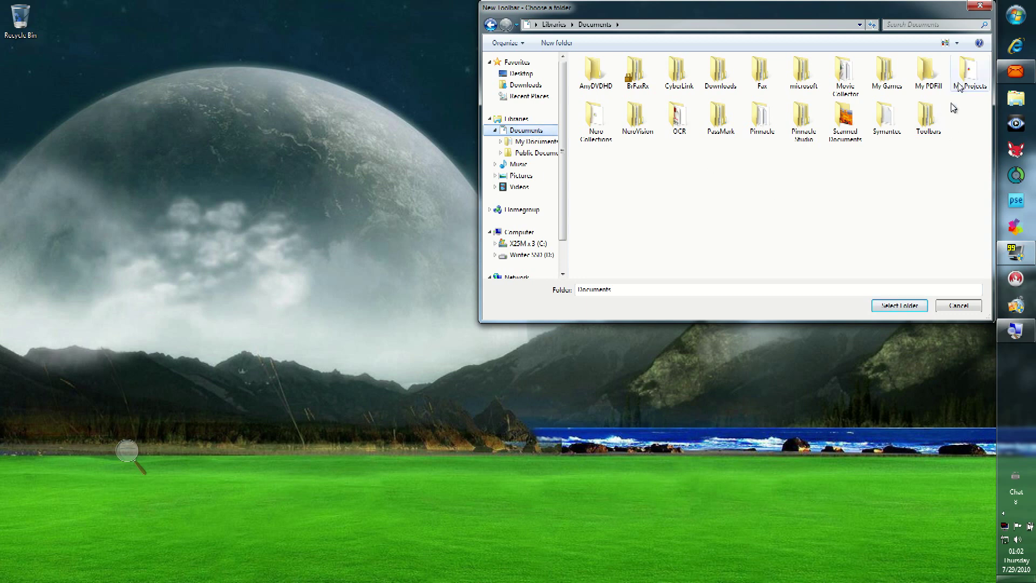
double_click(926, 120)
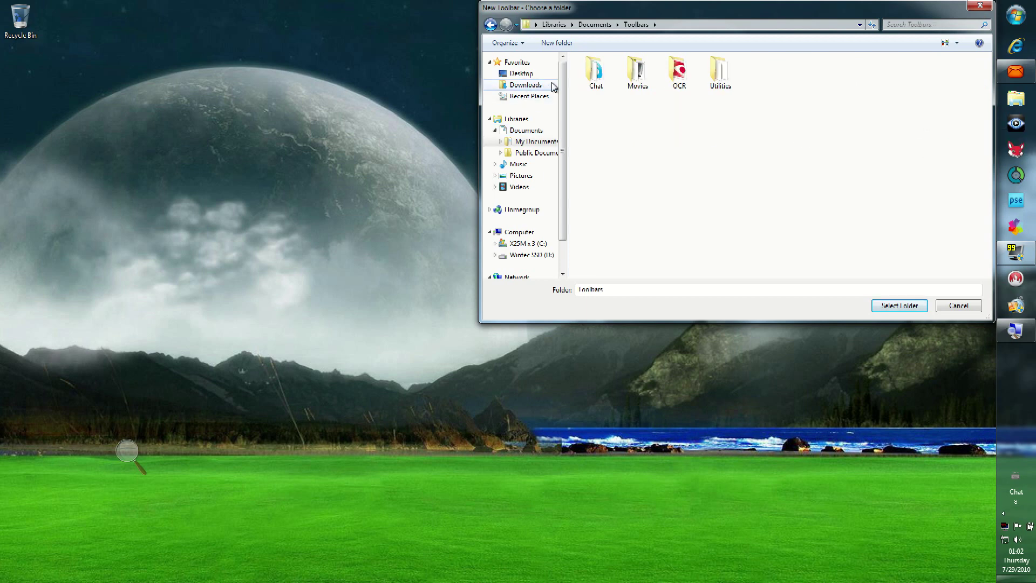
left_click(627, 81)
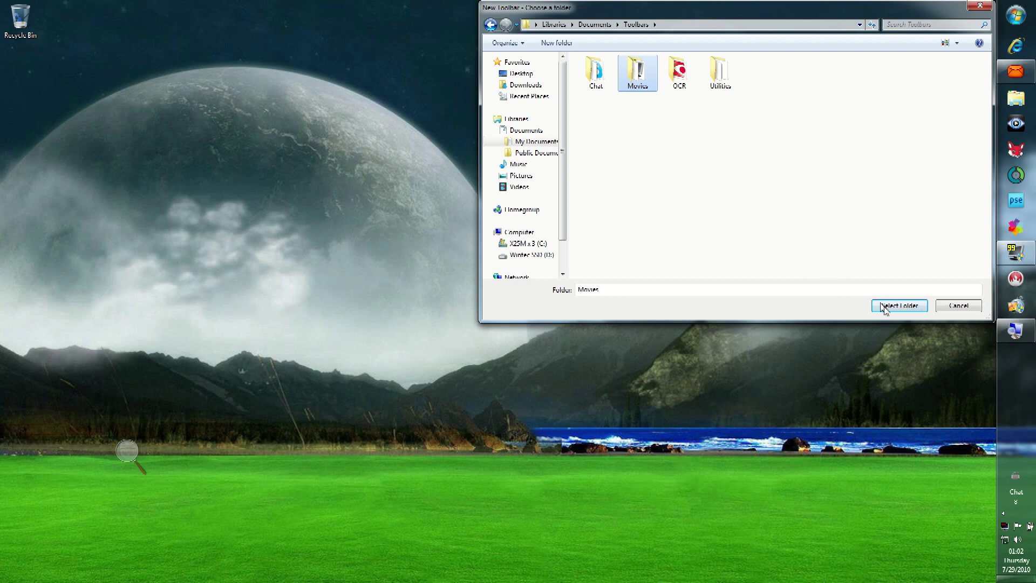
left_click(900, 306)
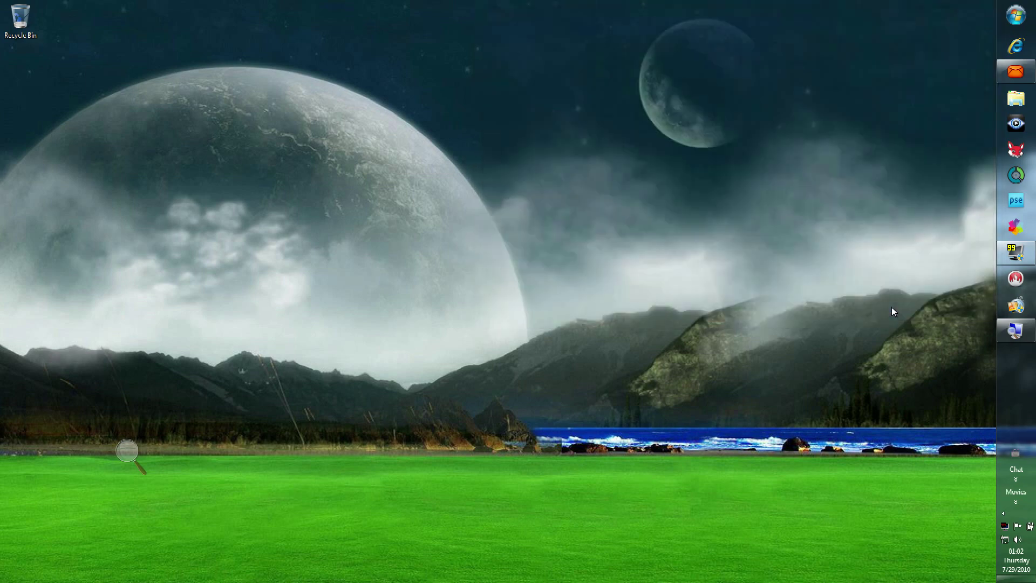
left_click(1023, 504)
left_click(902, 413)
right_click(1006, 387)
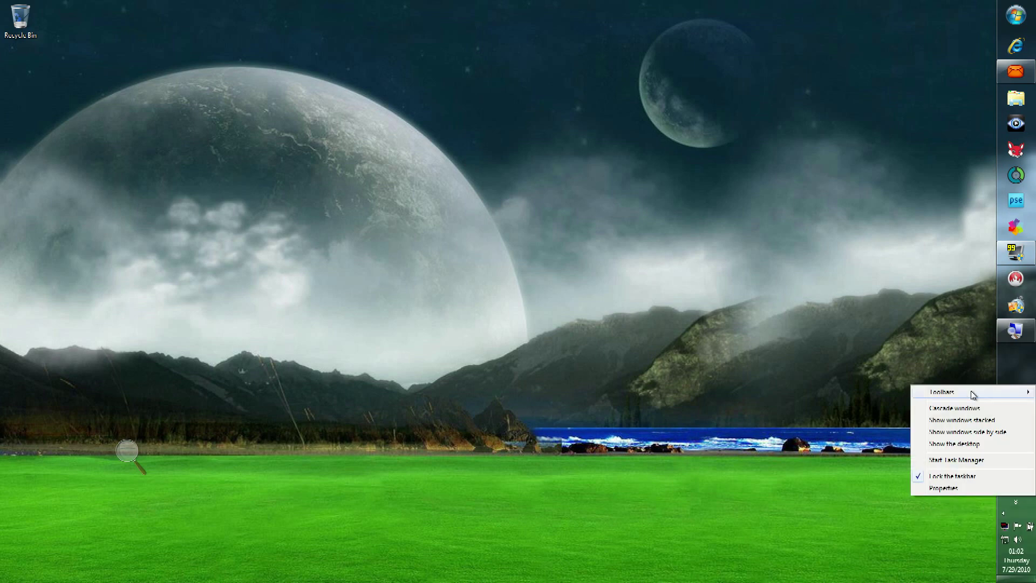
- Create a new toolbar from the Documents\Toolbars\OCR folder
mouse_move(972, 396)
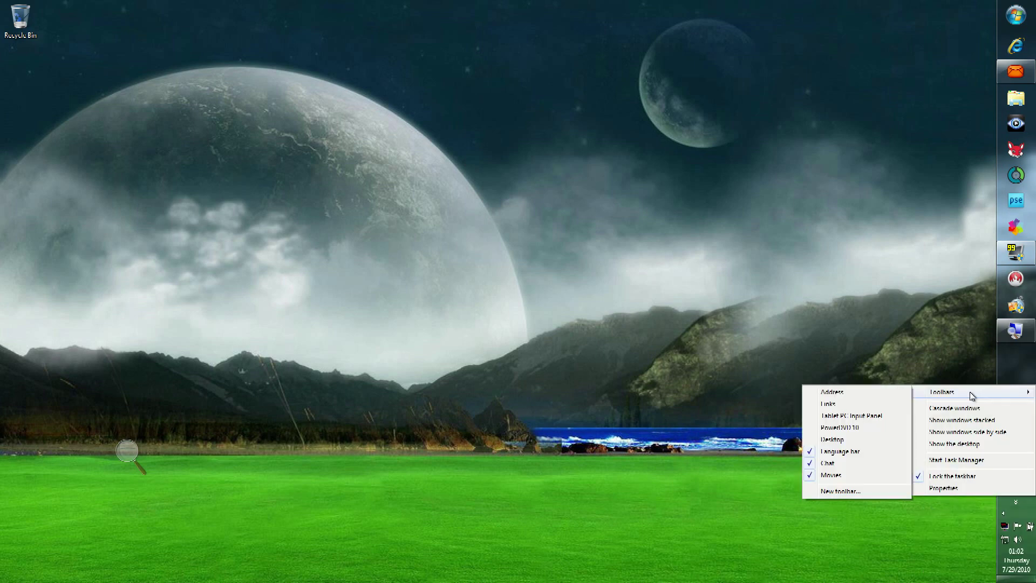
left_click(853, 492)
left_click(536, 133)
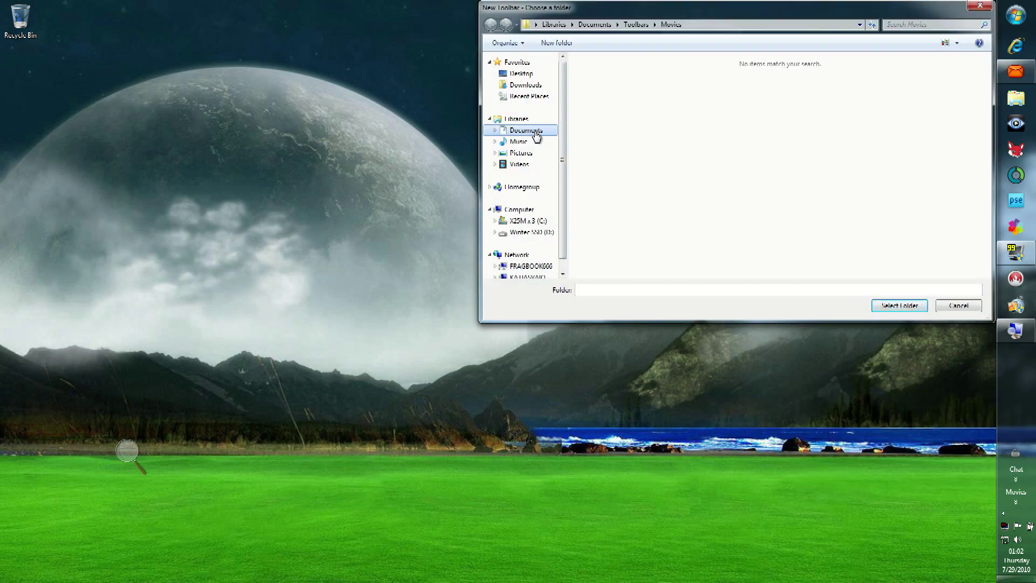
double_click(929, 121)
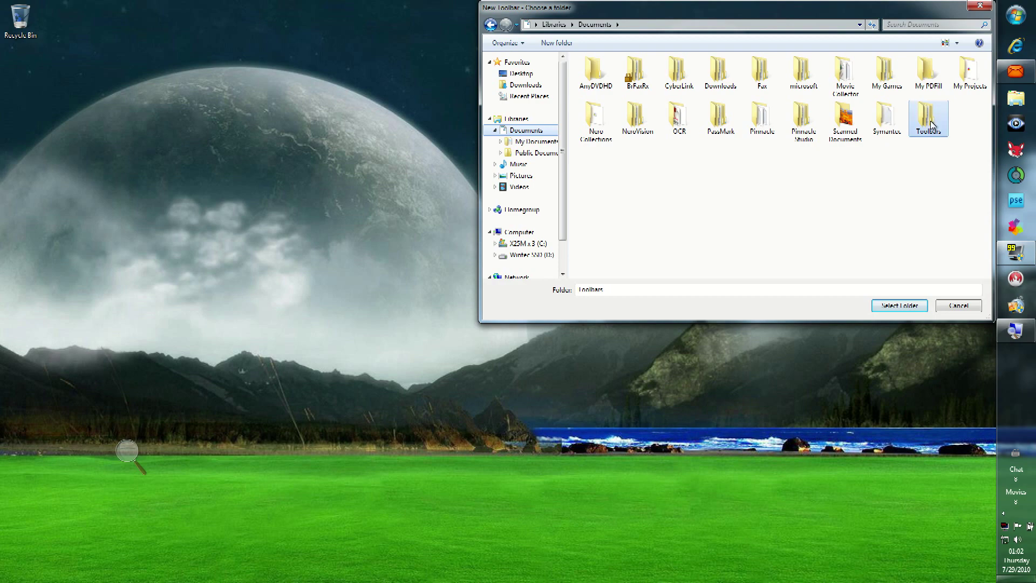
left_click(679, 72)
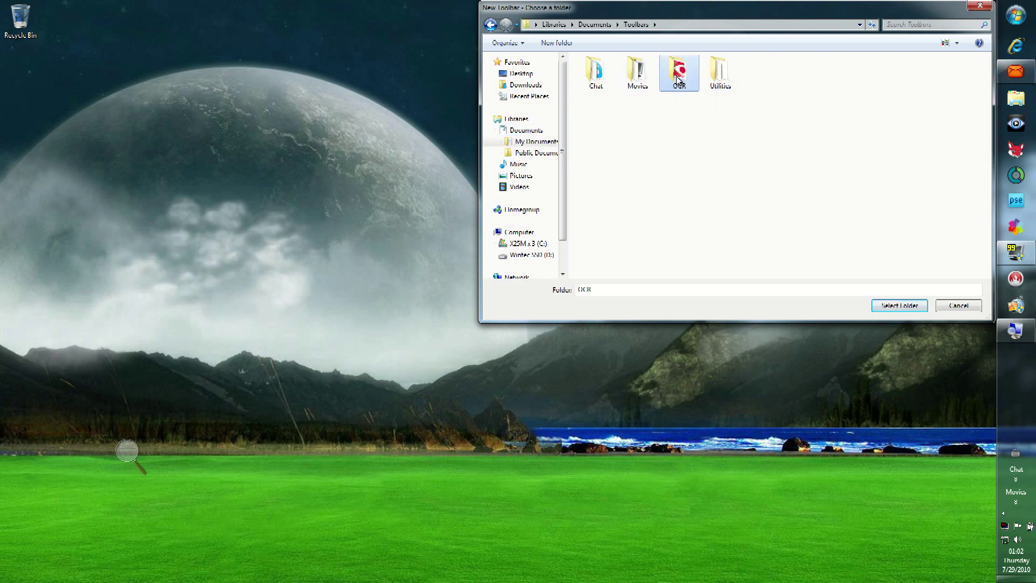
left_click(890, 306)
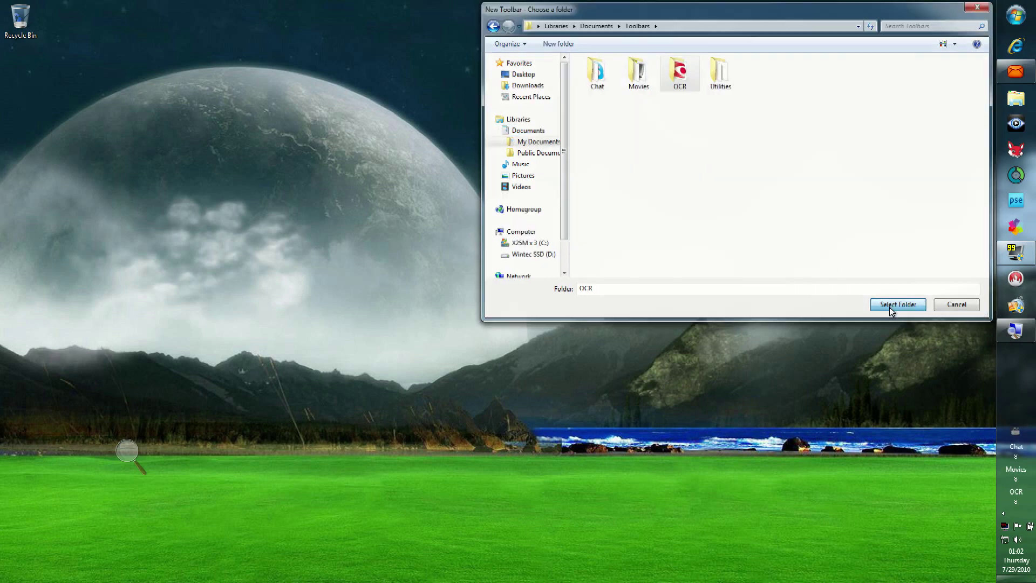
right_click(1018, 390)
- Create a new toolbar from the Documents\Toolbars\Utilities folder
mouse_move(967, 398)
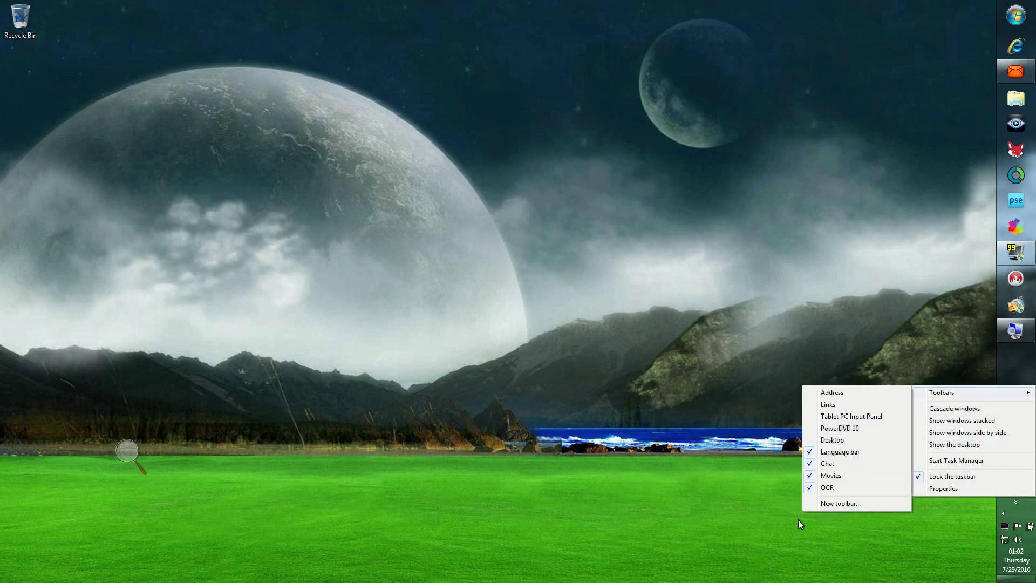
left_click(849, 504)
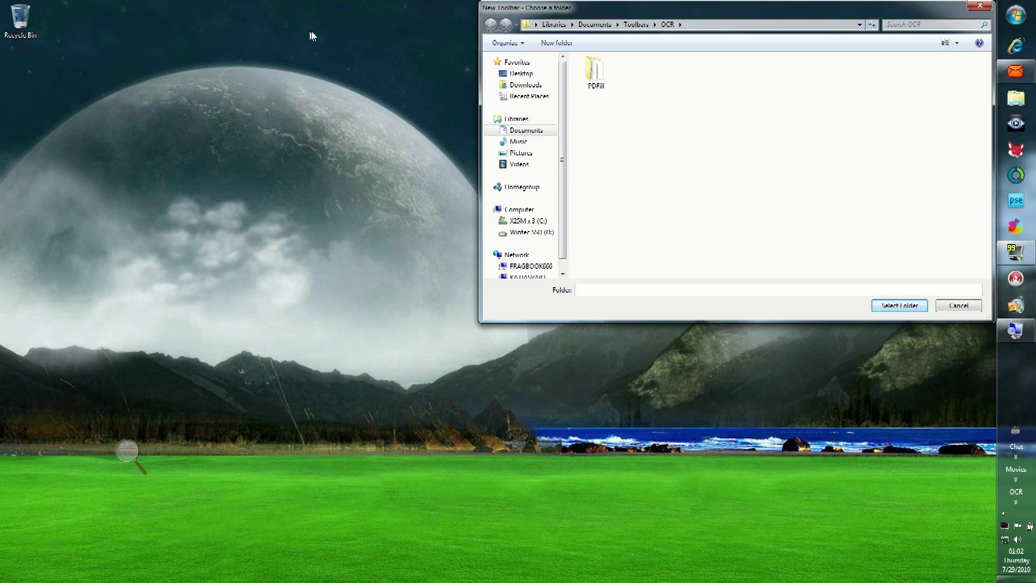
left_click(526, 131)
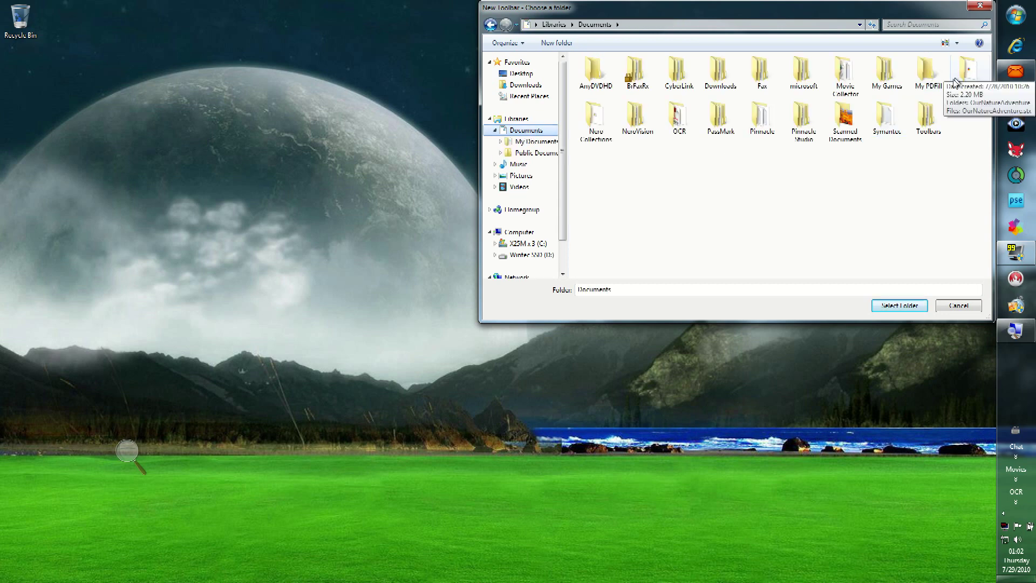
double_click(929, 118)
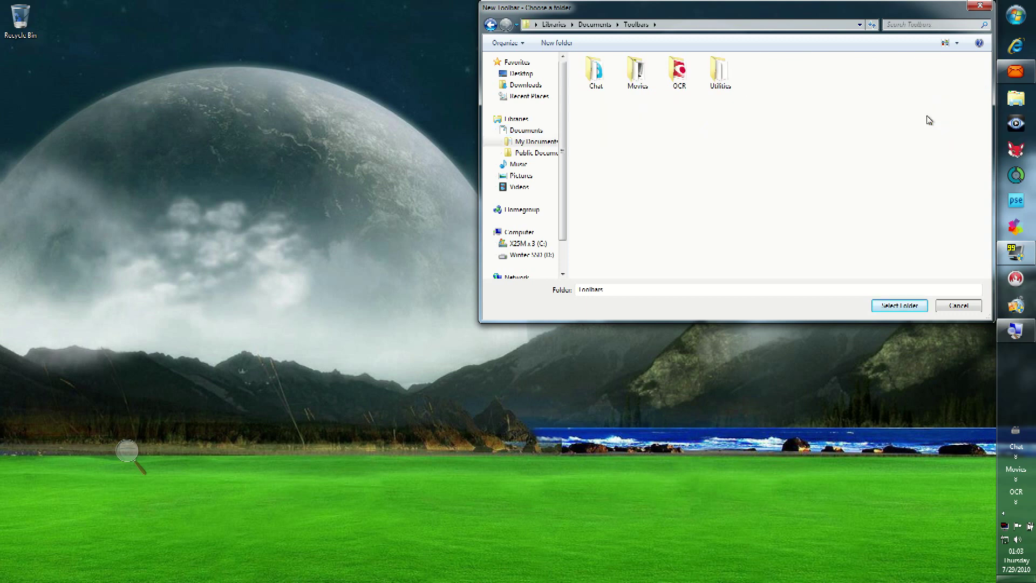
left_click(714, 71)
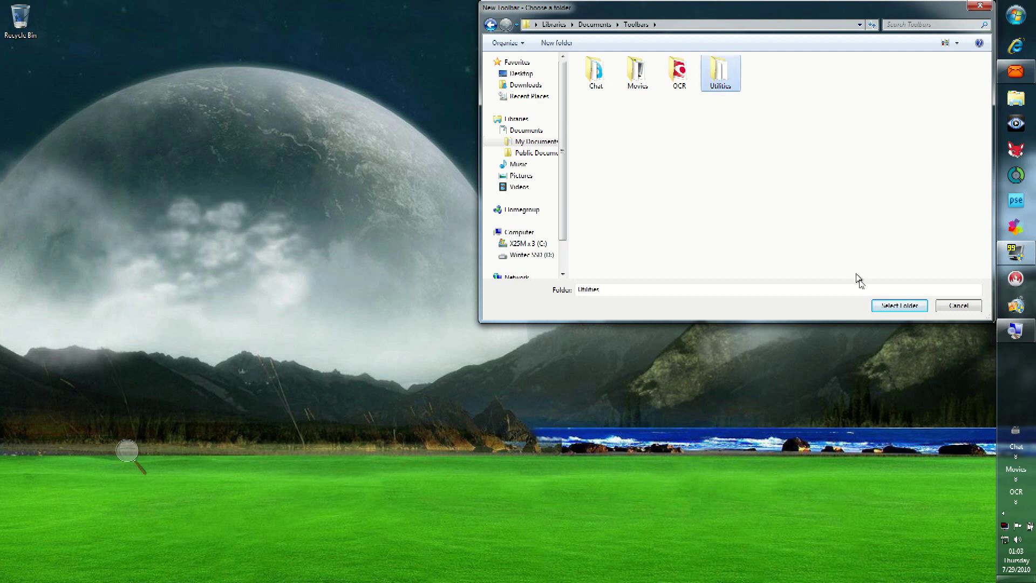
left_click(893, 308)
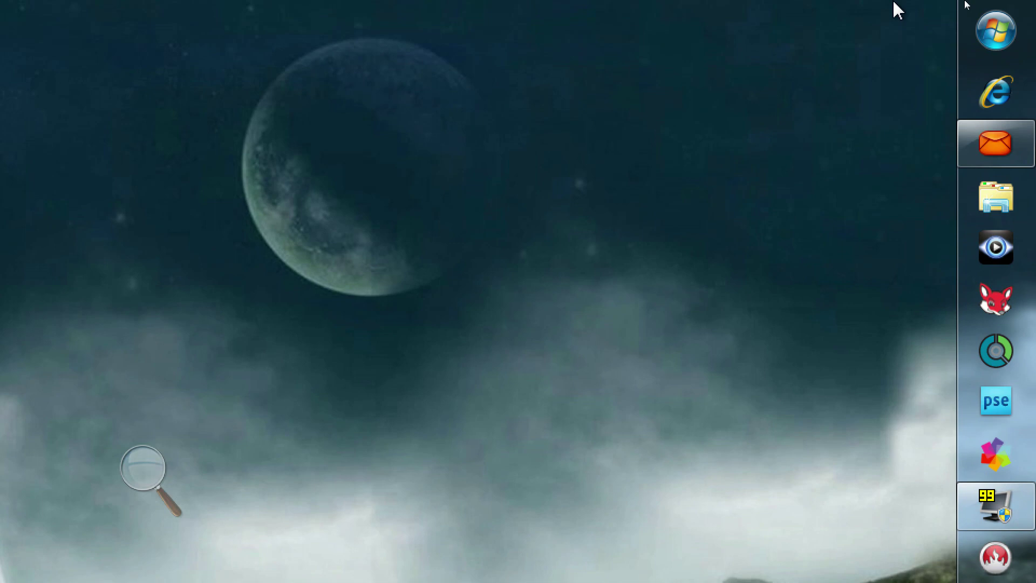
key("super+minus")
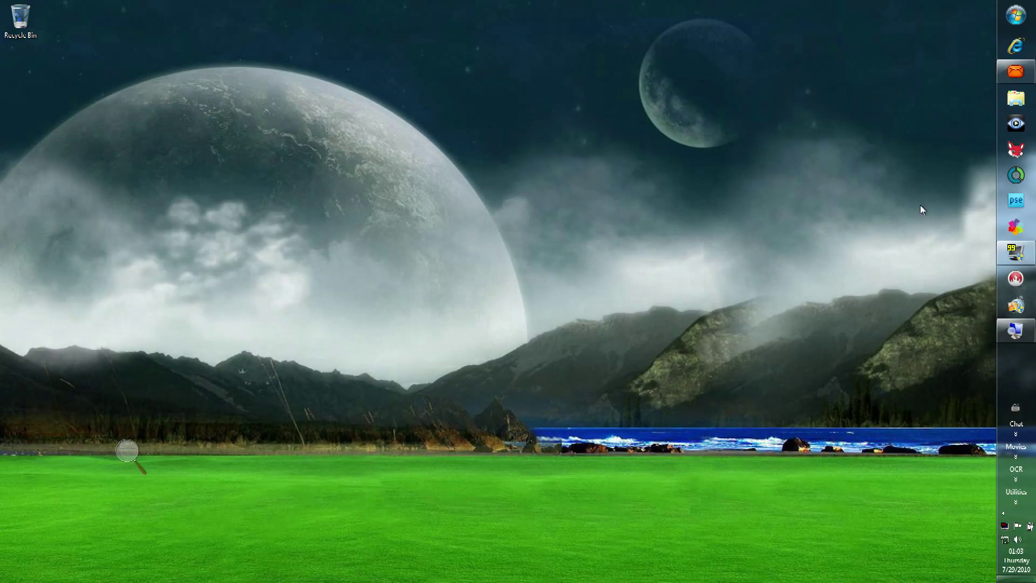